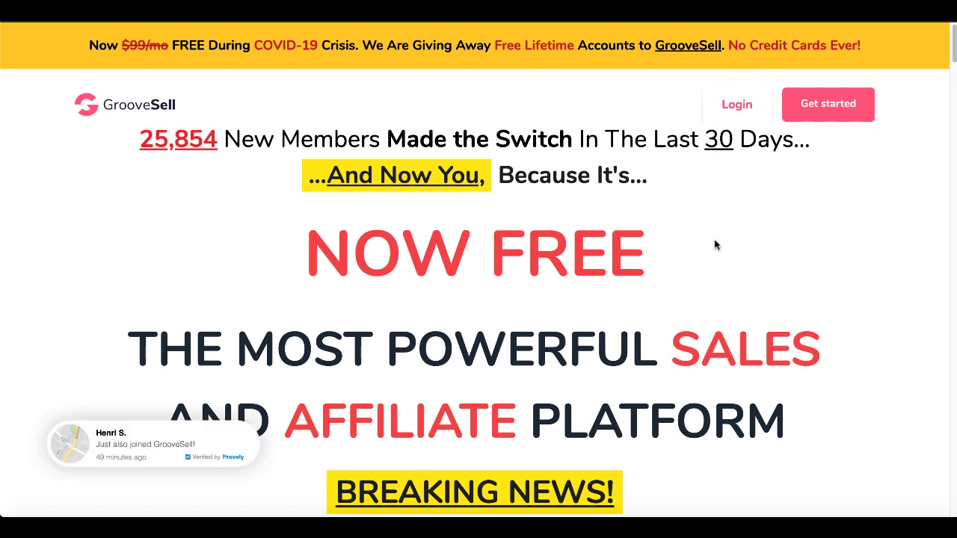
scroll(714, 245, down, 1)
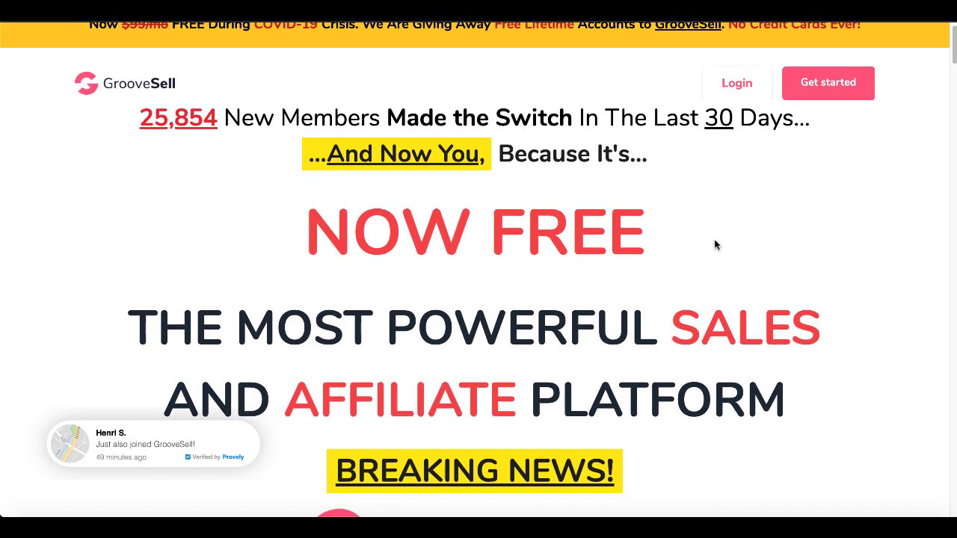
scroll(714, 245, down, 2)
scroll(714, 243, down, 2)
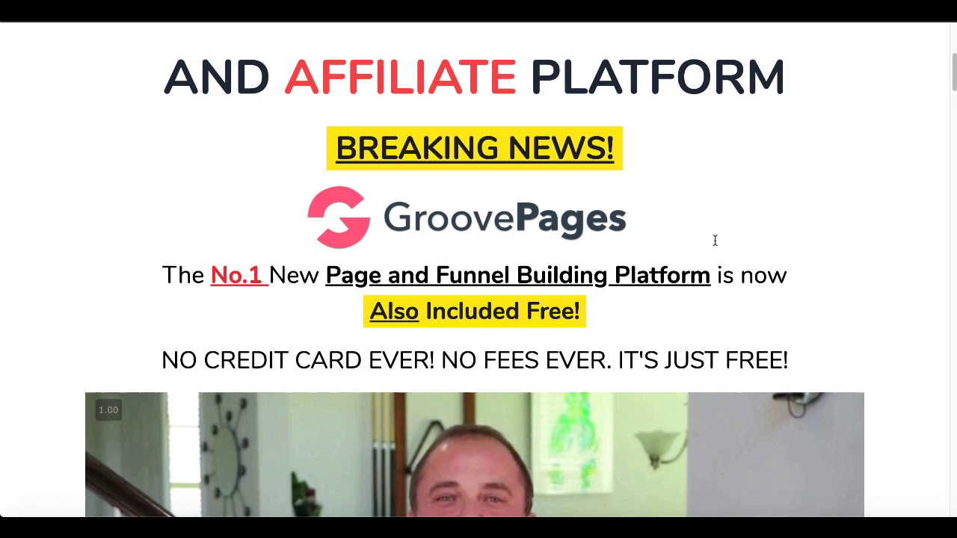
scroll(714, 240, down, 2)
scroll(714, 242, down, 3)
scroll(714, 243, down, 3)
scroll(714, 245, down, 3)
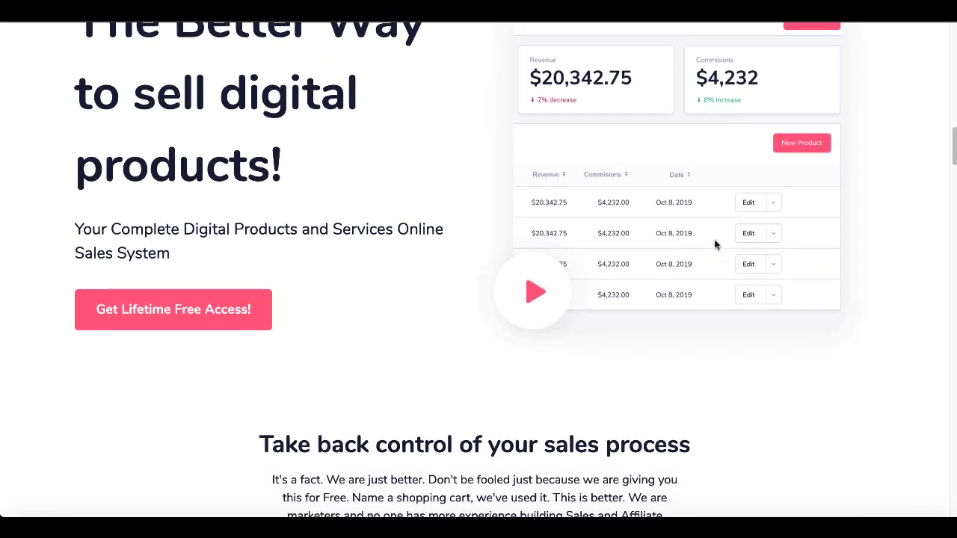
scroll(714, 245, down, 3)
scroll(714, 245, down, 2)
scroll(714, 245, down, 5)
scroll(714, 245, down, 4)
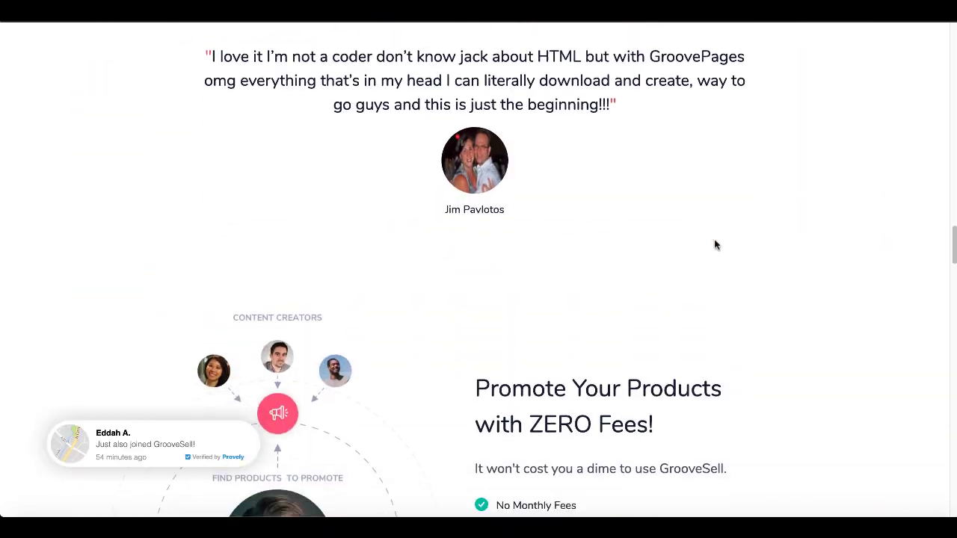
scroll(714, 245, down, 3)
scroll(714, 245, down, 4)
scroll(714, 245, down, 3)
scroll(714, 245, down, 3)
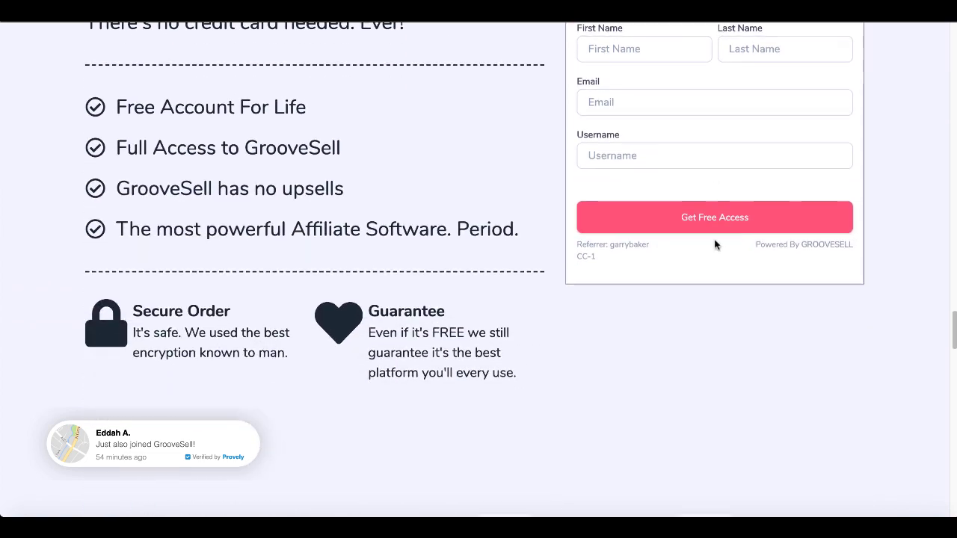
scroll(714, 245, down, 3)
scroll(713, 243, down, 4)
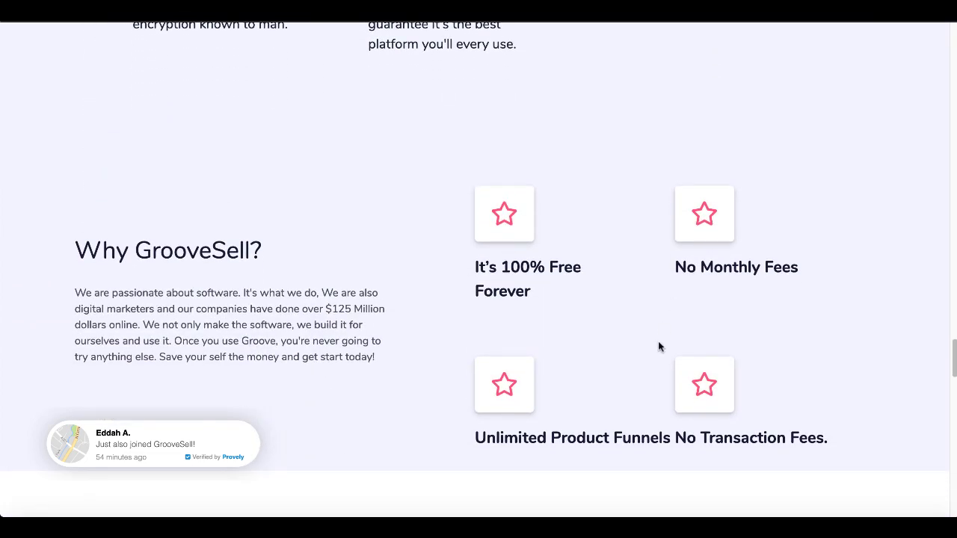
scroll(659, 343, up, 2)
scroll(659, 344, up, 5)
scroll(659, 344, up, 5)
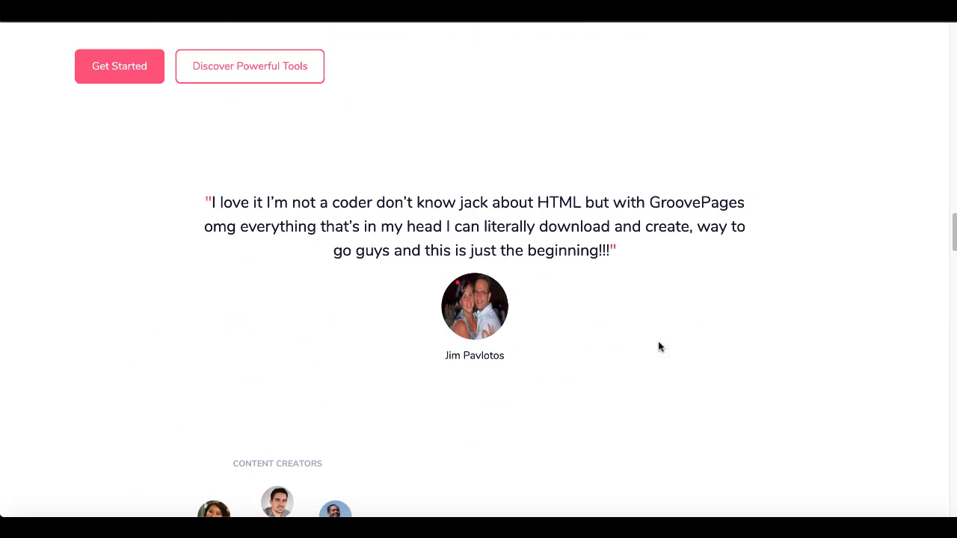
scroll(658, 346, up, 5)
scroll(658, 346, up, 5)
scroll(659, 346, up, 5)
scroll(658, 346, up, 3)
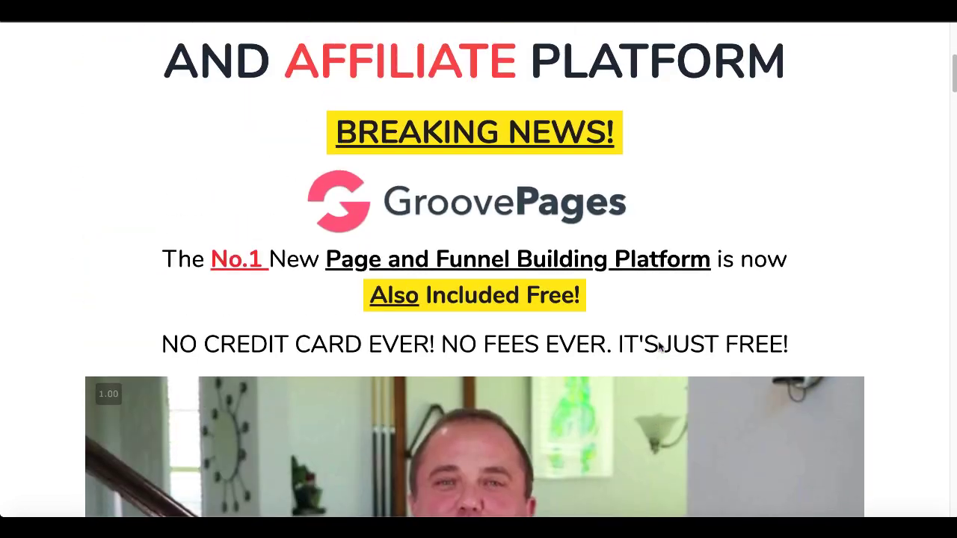
scroll(659, 344, up, 4)
scroll(659, 344, up, 1)
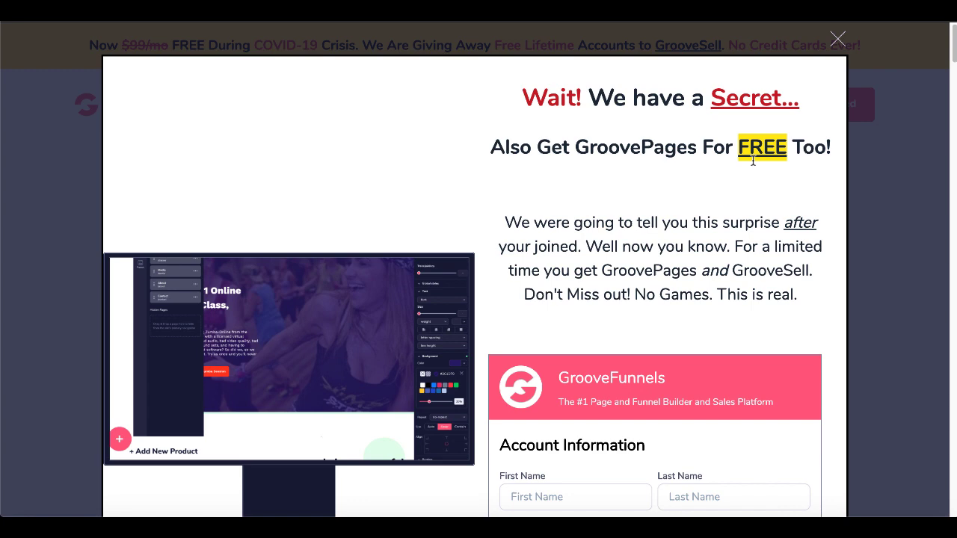
Scroll down the GrooveSell page and back up to review the free account details
scroll(745, 259, down, 2)
scroll(745, 259, down, 1)
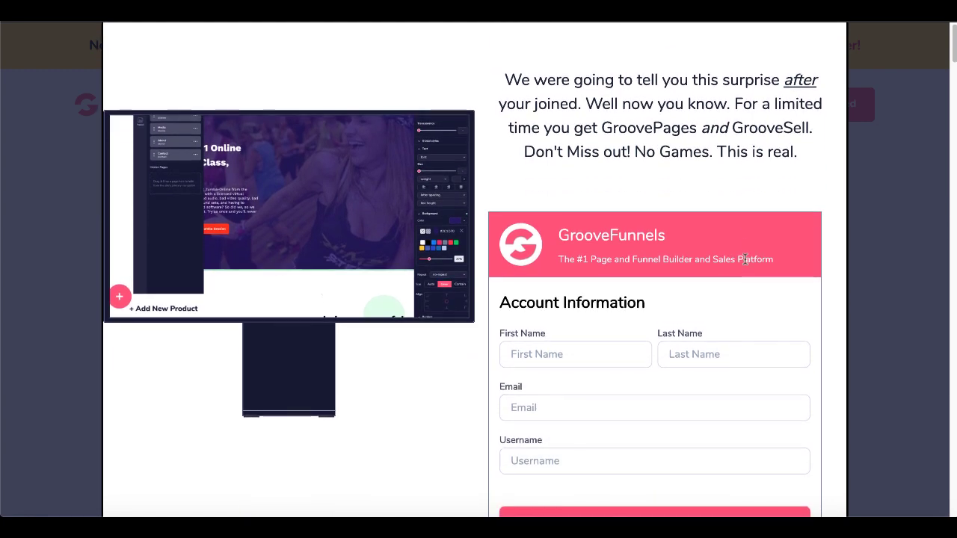
scroll(745, 259, down, 1)
scroll(581, 337, down, 1)
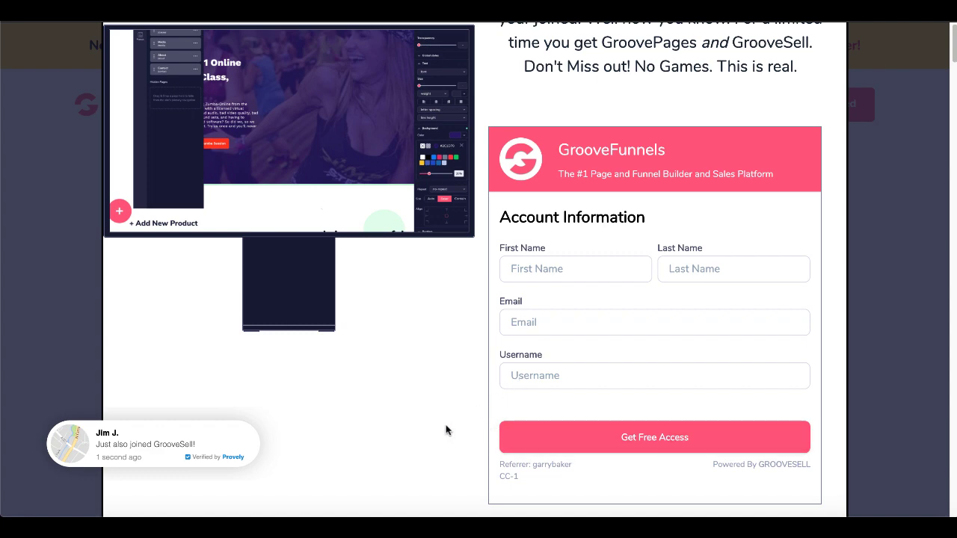
scroll(444, 437, up, 1)
scroll(445, 438, up, 3)
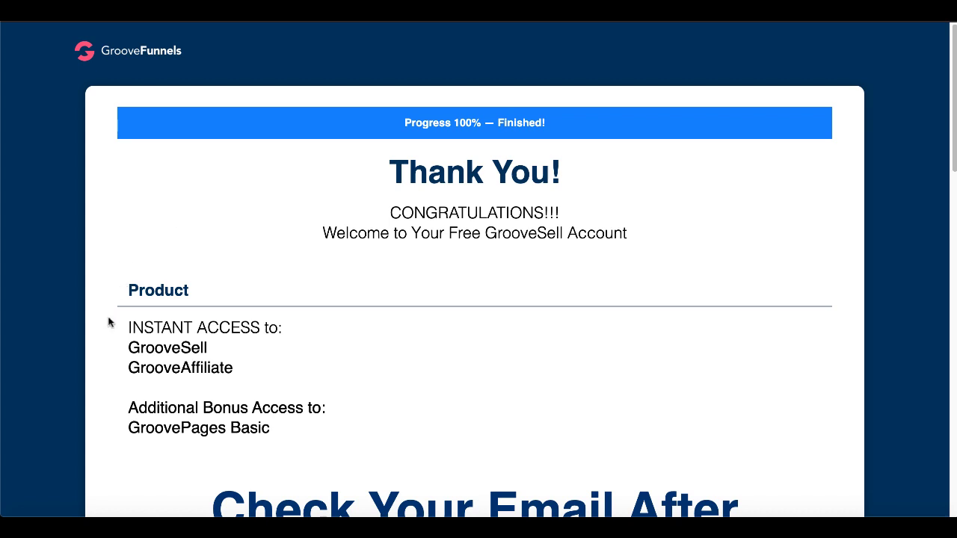
scroll(109, 322, down, 2)
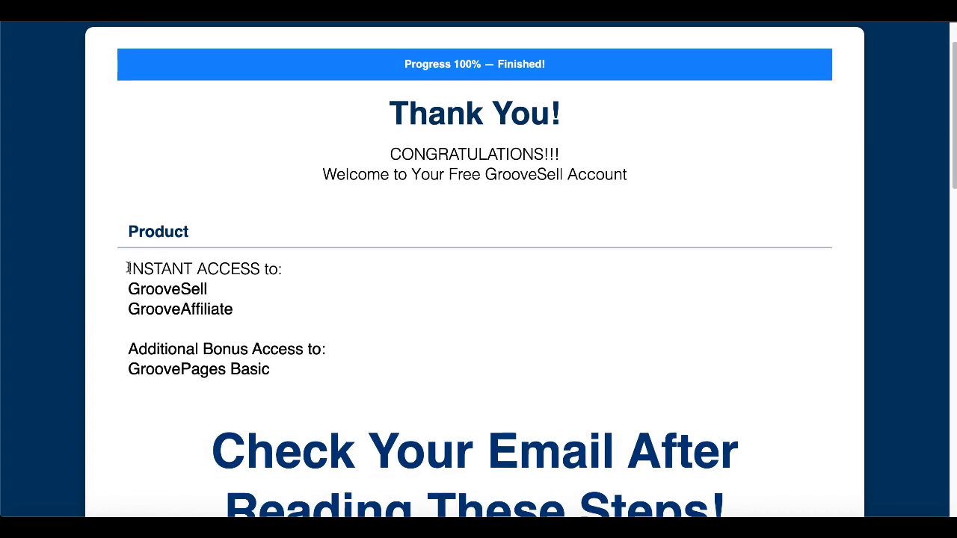
drag(127, 268, 239, 307)
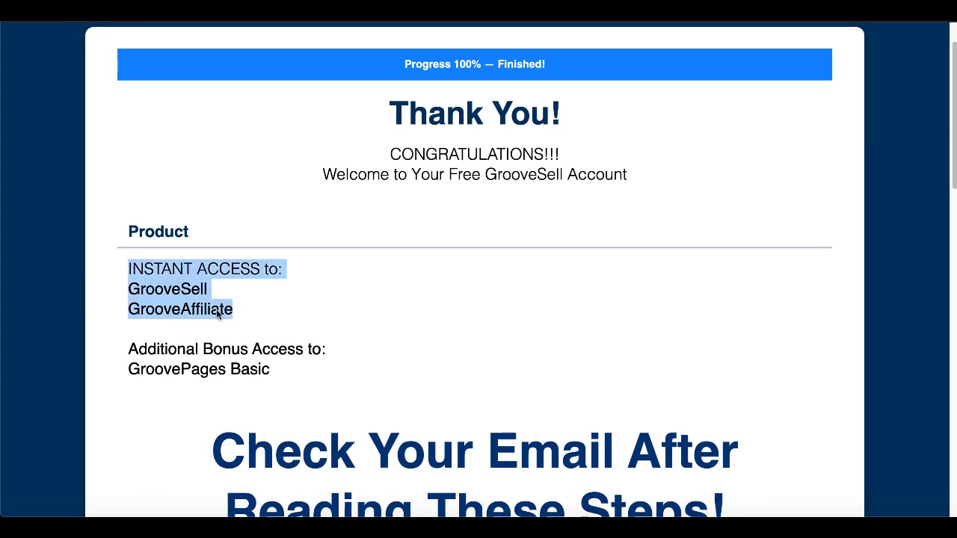
drag(129, 348, 273, 369)
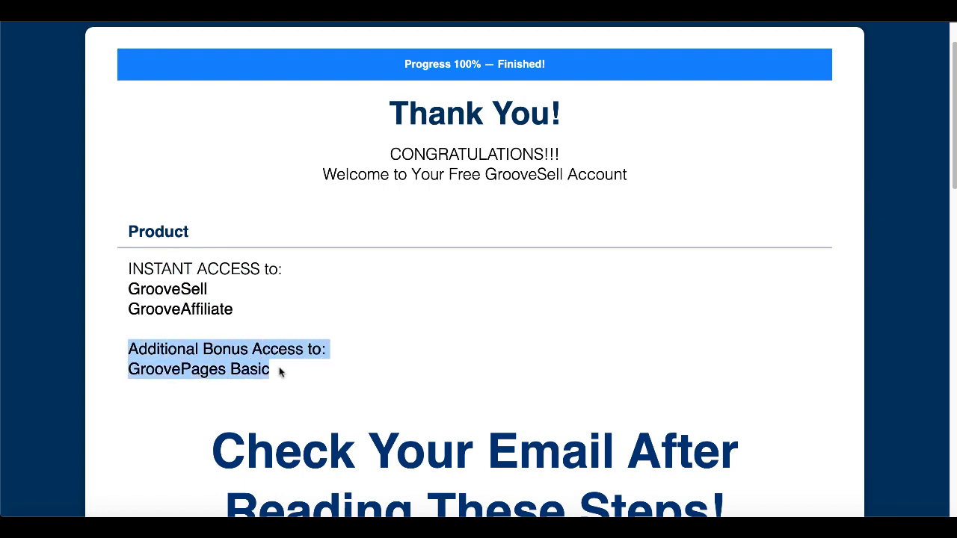
scroll(194, 417, down, 1)
scroll(194, 417, down, 1)
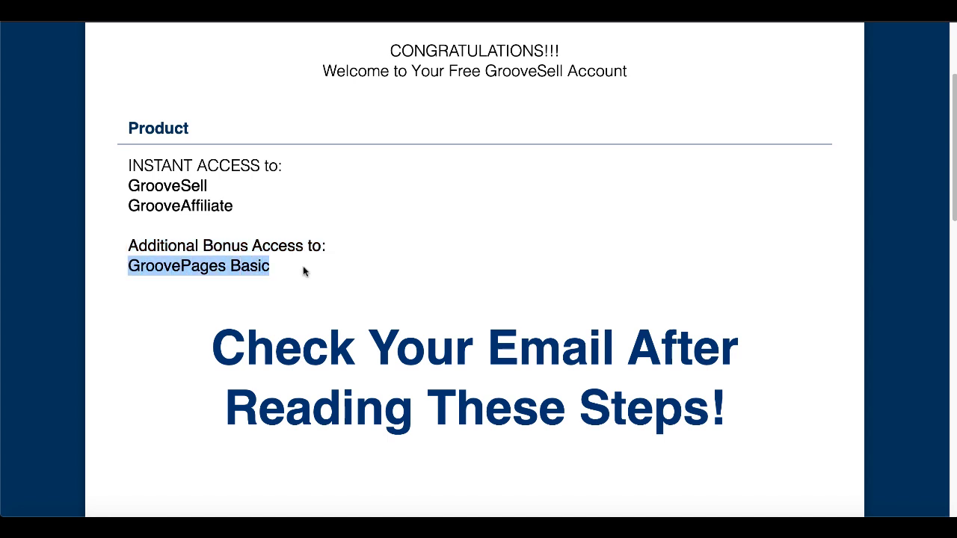
scroll(329, 271, up, 2)
scroll(329, 271, up, 3)
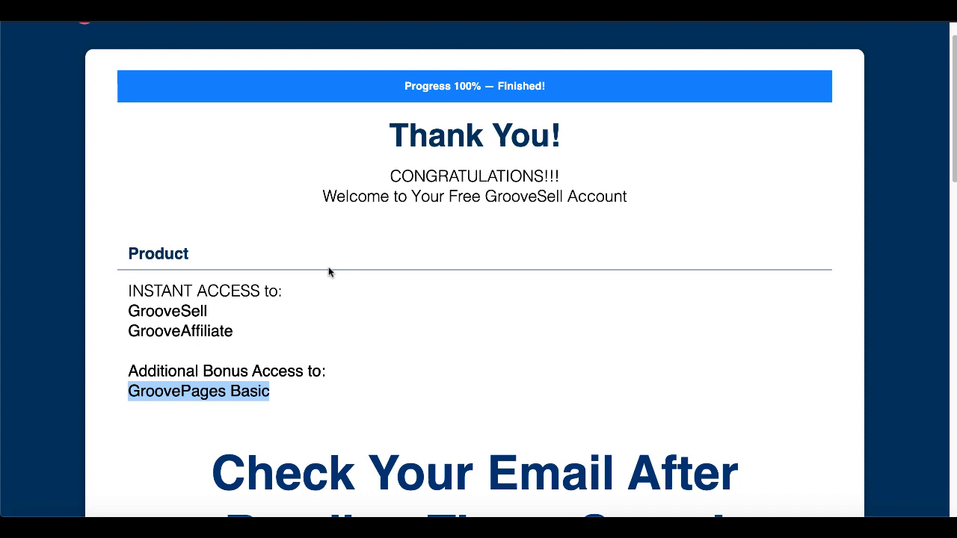
scroll(329, 272, up, 2)
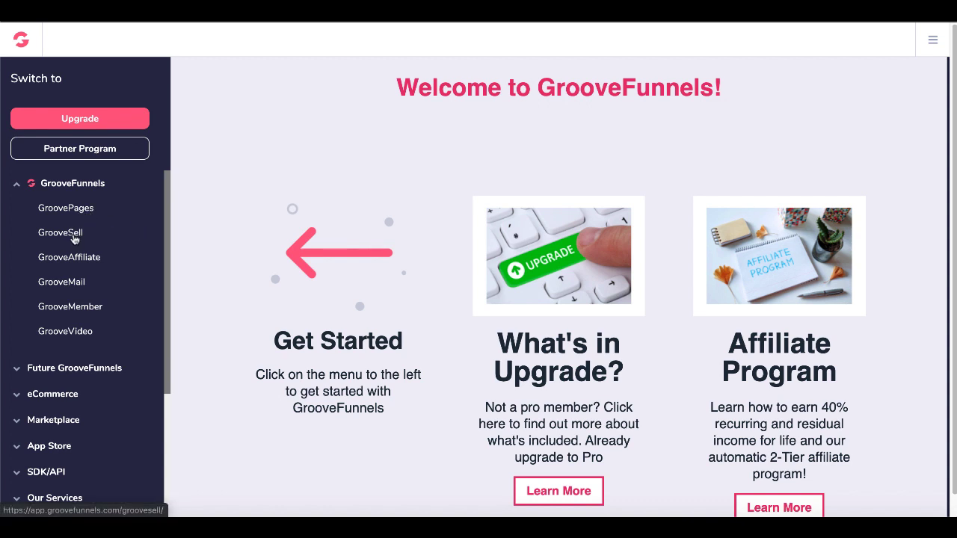
Switch to the GrooveSell app from the GrooveFunnels menu
click(74, 238)
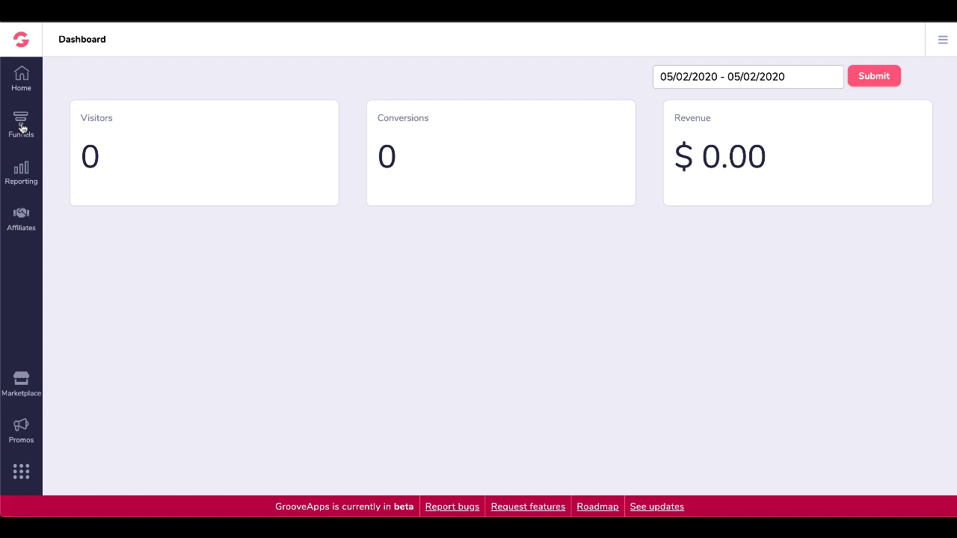
Open the GrooveFunnels promotion's Promo Tools under My Affiliate Promotions, then show the app list
click(22, 215)
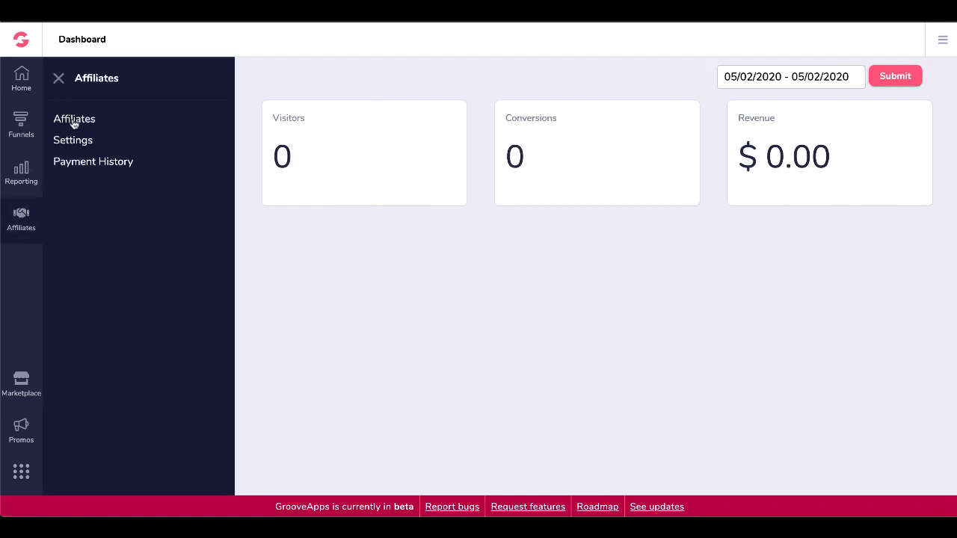
click(29, 437)
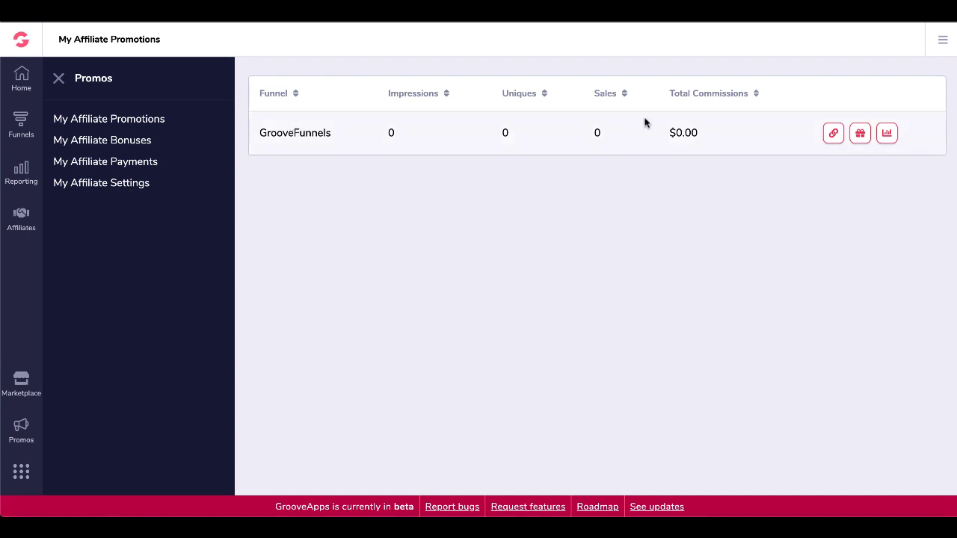
click(833, 137)
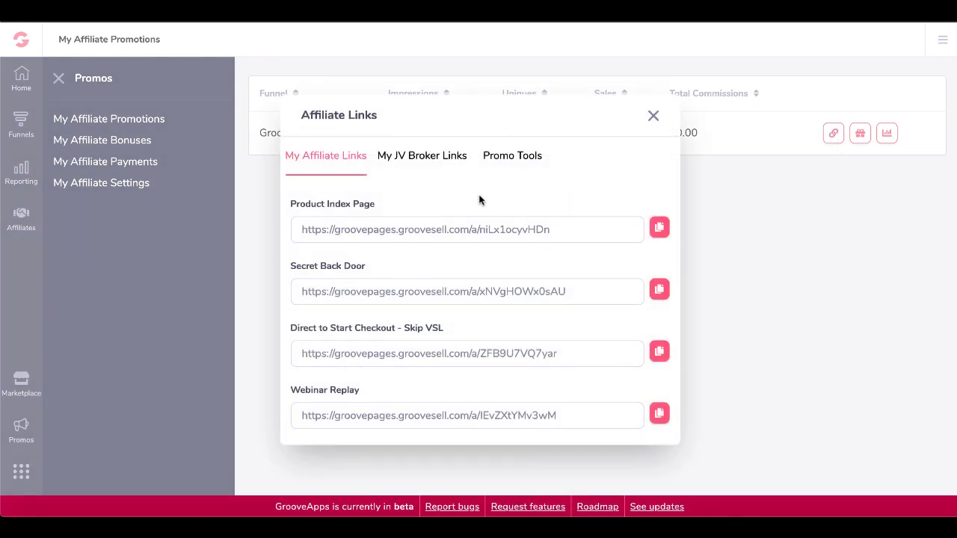
click(500, 160)
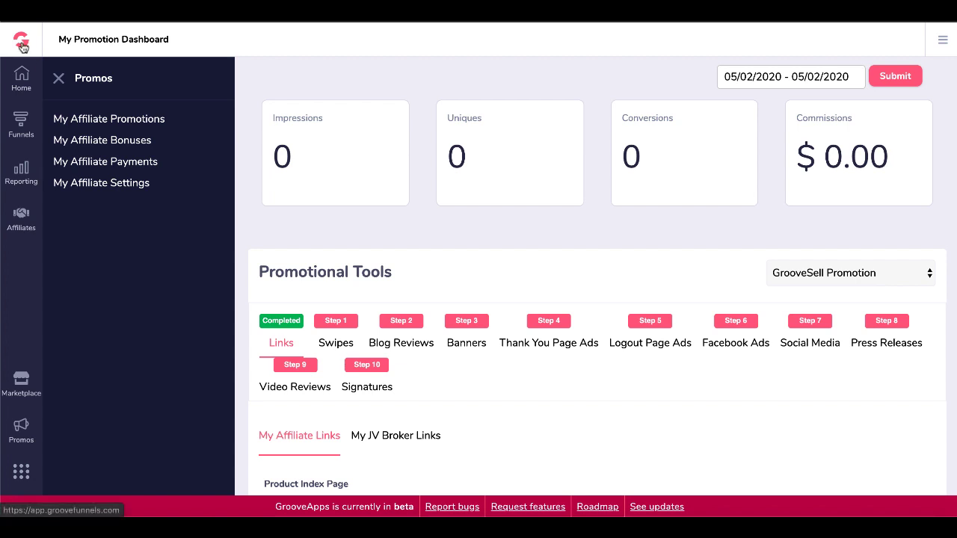
click(22, 473)
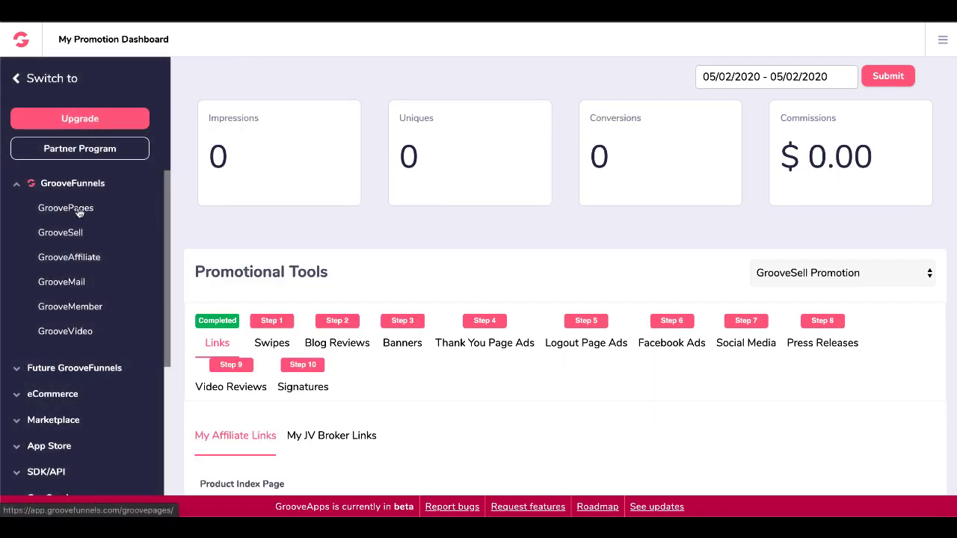
Switch to GroovePages and start a new site with the full template list shown
click(74, 214)
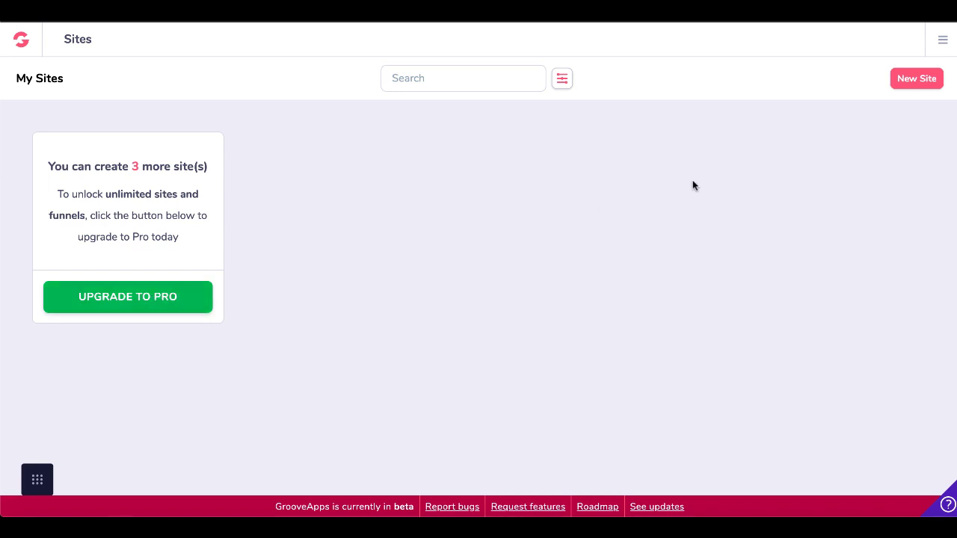
click(917, 81)
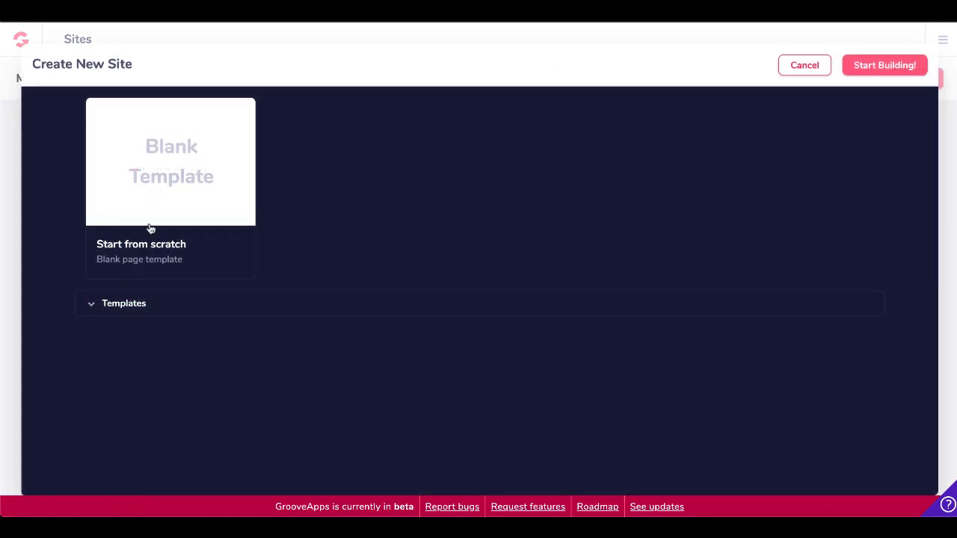
click(98, 311)
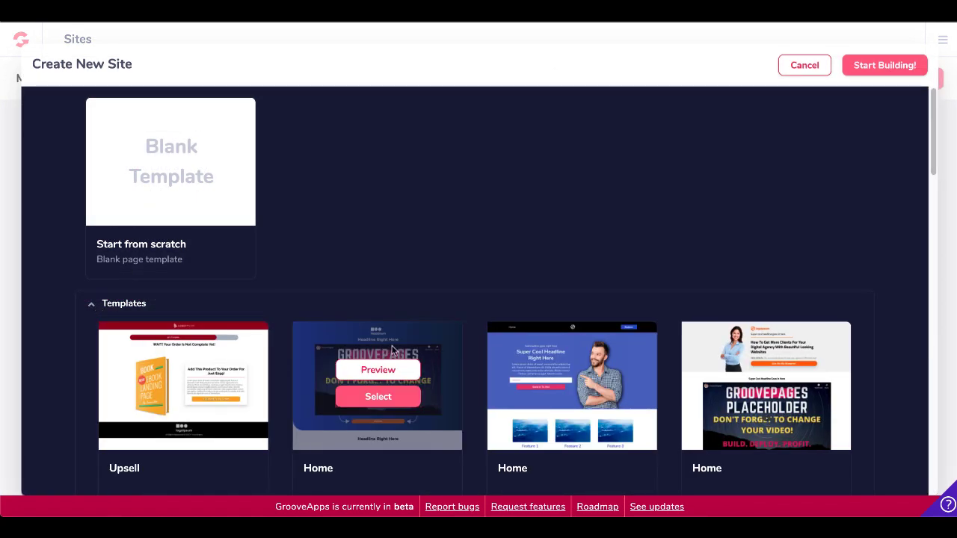
Scroll down through the template gallery and back up to Blank Template
scroll(373, 352, down, 1)
scroll(393, 351, down, 2)
scroll(392, 351, down, 1)
scroll(393, 351, down, 2)
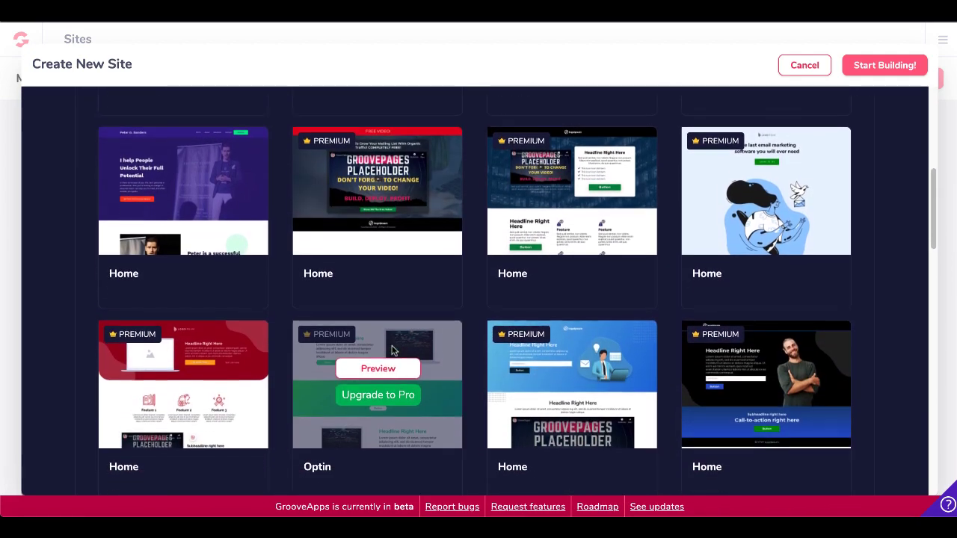
scroll(392, 352, down, 2)
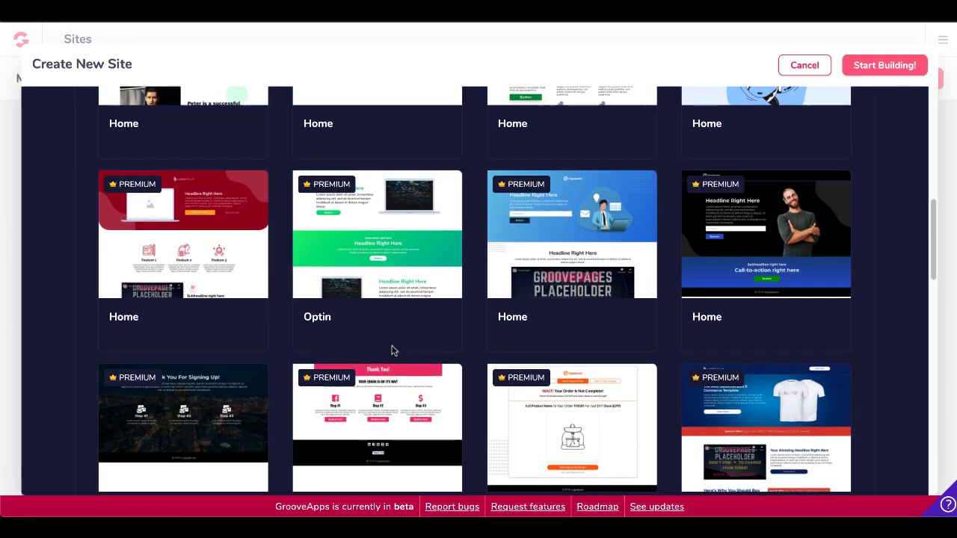
scroll(392, 349, down, 2)
scroll(391, 350, down, 1)
scroll(391, 350, down, 2)
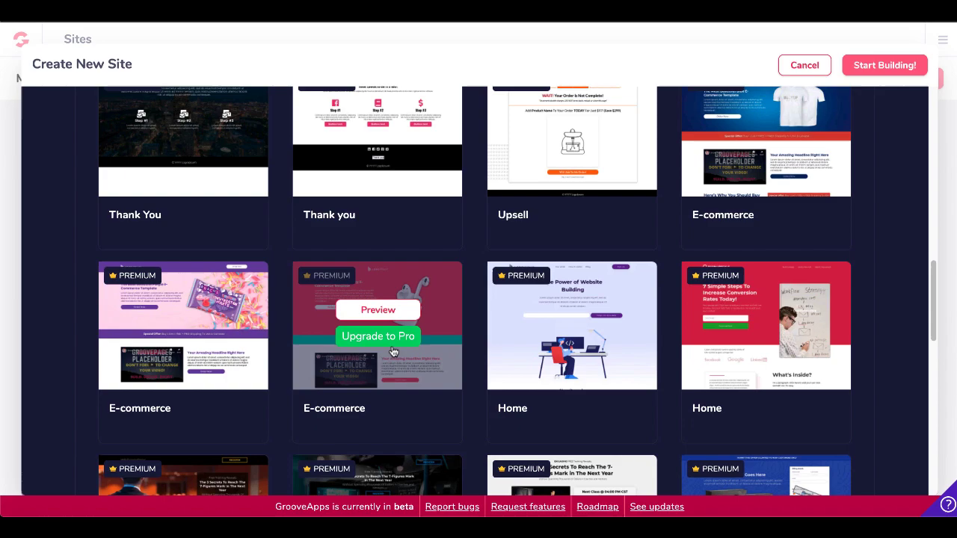
scroll(392, 350, down, 1)
scroll(392, 350, down, 2)
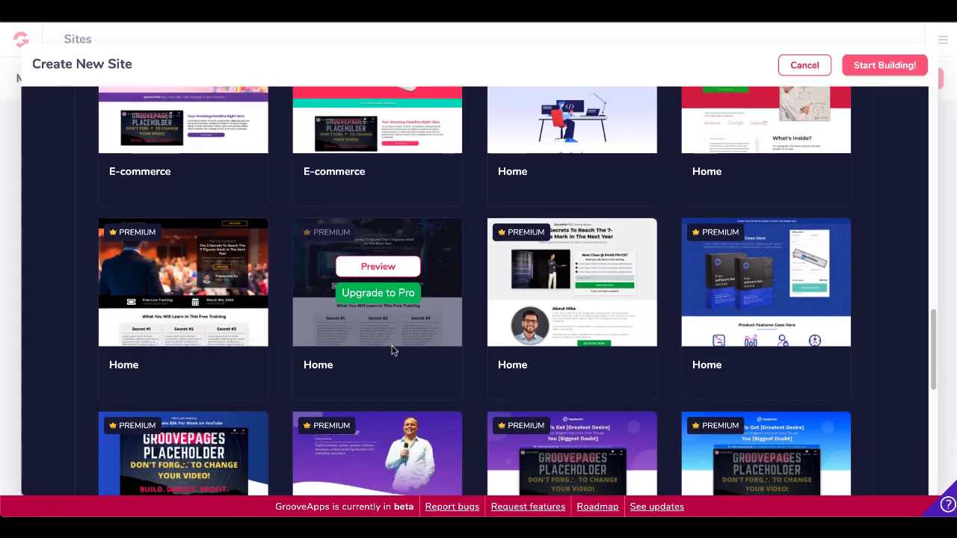
scroll(393, 350, down, 1)
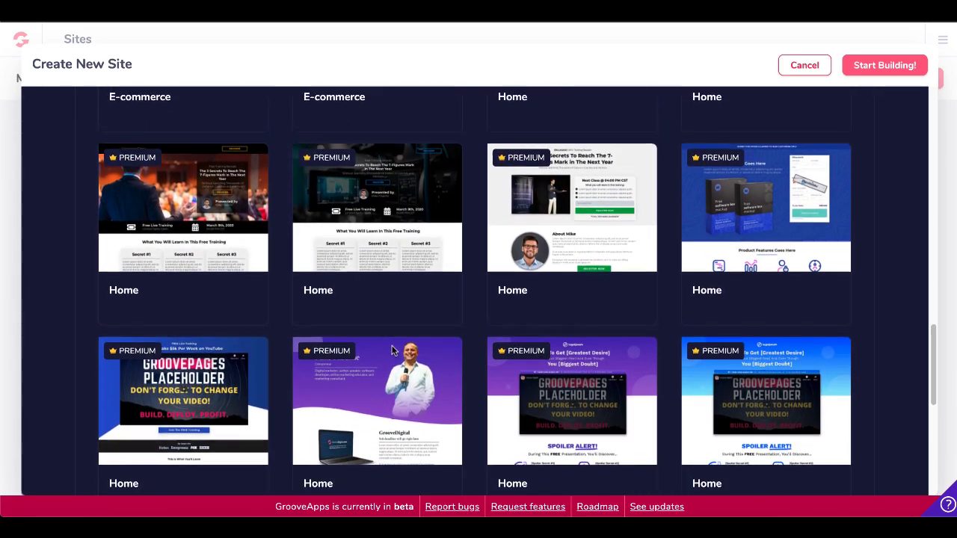
scroll(393, 350, down, 2)
scroll(393, 350, down, 2)
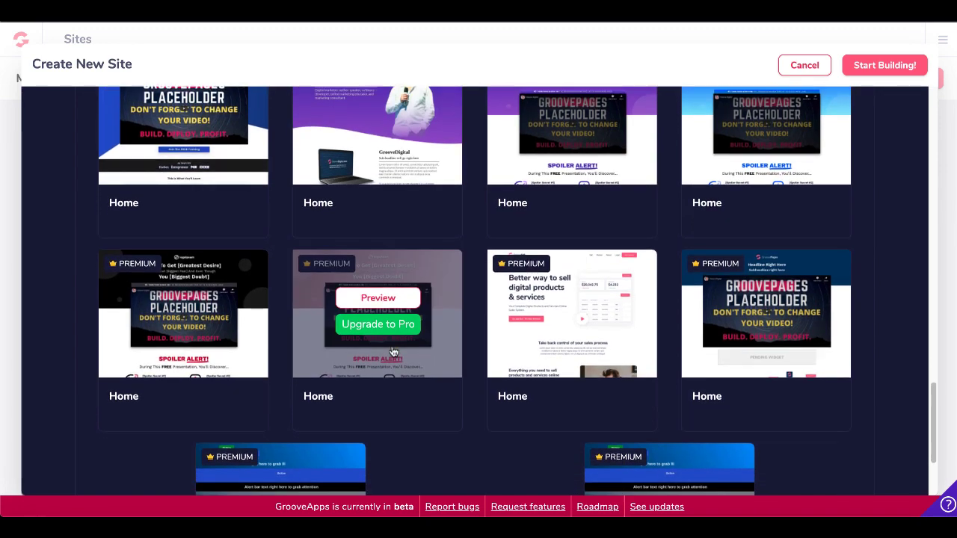
scroll(392, 351, down, 1)
scroll(393, 350, down, 1)
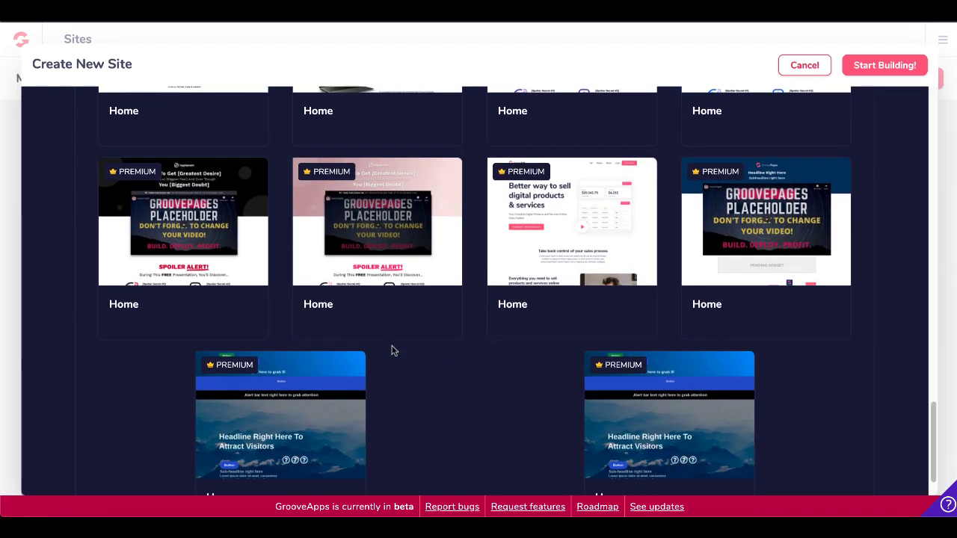
scroll(393, 350, down, 1)
scroll(394, 351, up, 4)
scroll(394, 349, up, 4)
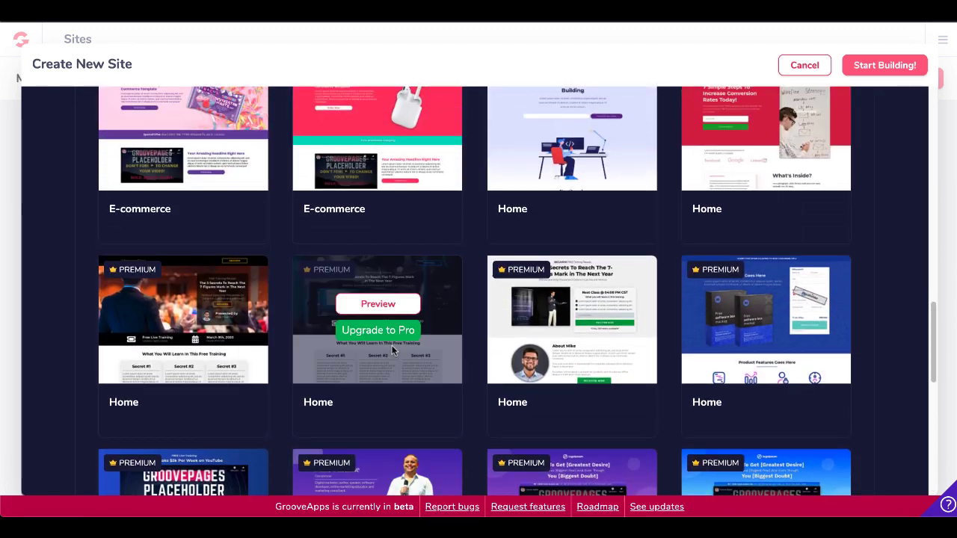
scroll(397, 341, up, 4)
scroll(396, 329, up, 2)
scroll(395, 328, up, 2)
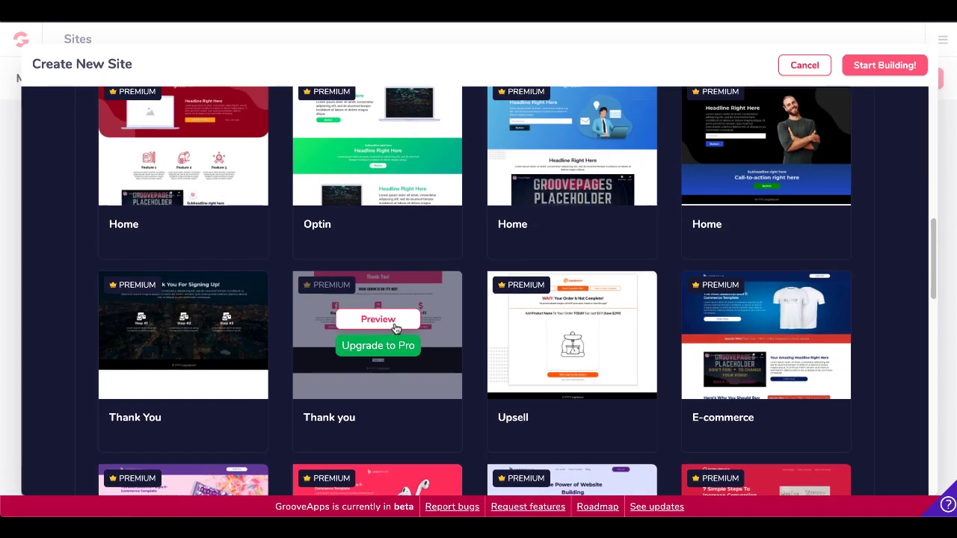
scroll(396, 329, up, 4)
scroll(396, 328, up, 3)
scroll(394, 328, up, 2)
scroll(394, 328, up, 3)
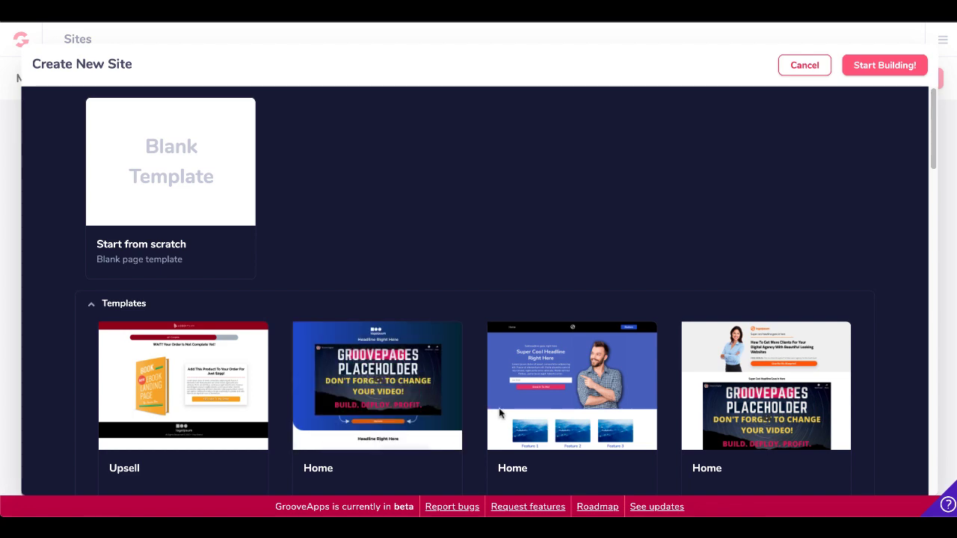
Create the site from the blue Home template and browse the Blocks, Elements, Pages and Popups panels
mouse_move(571, 385)
click(572, 397)
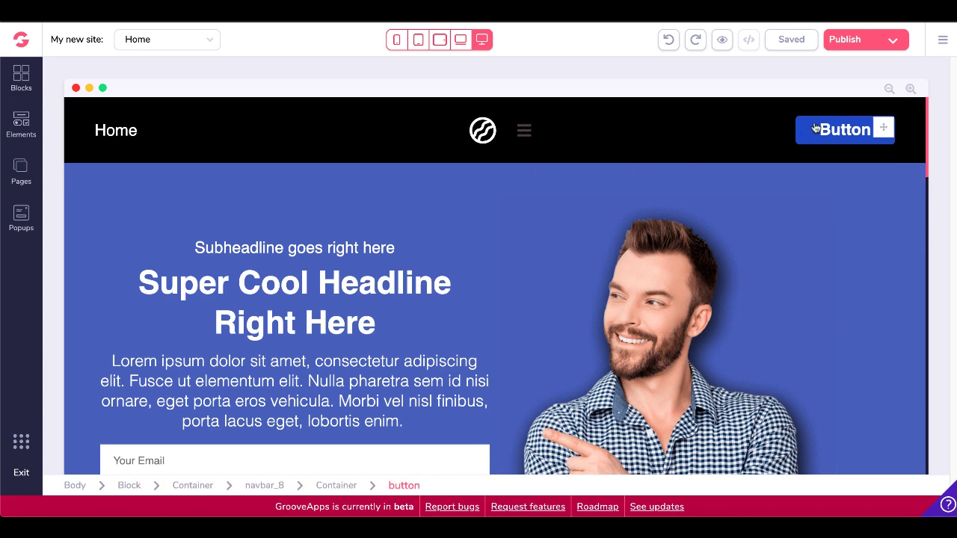
click(21, 81)
click(26, 126)
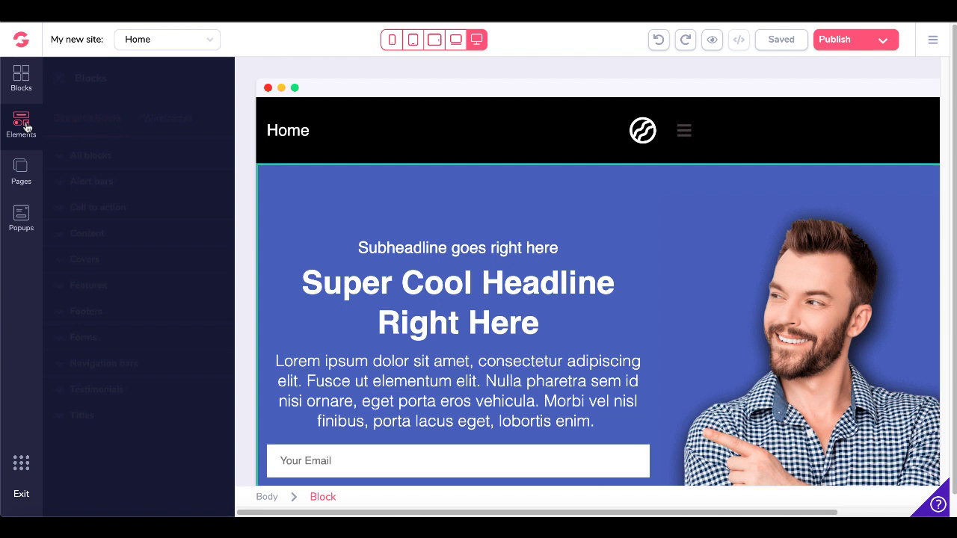
click(25, 172)
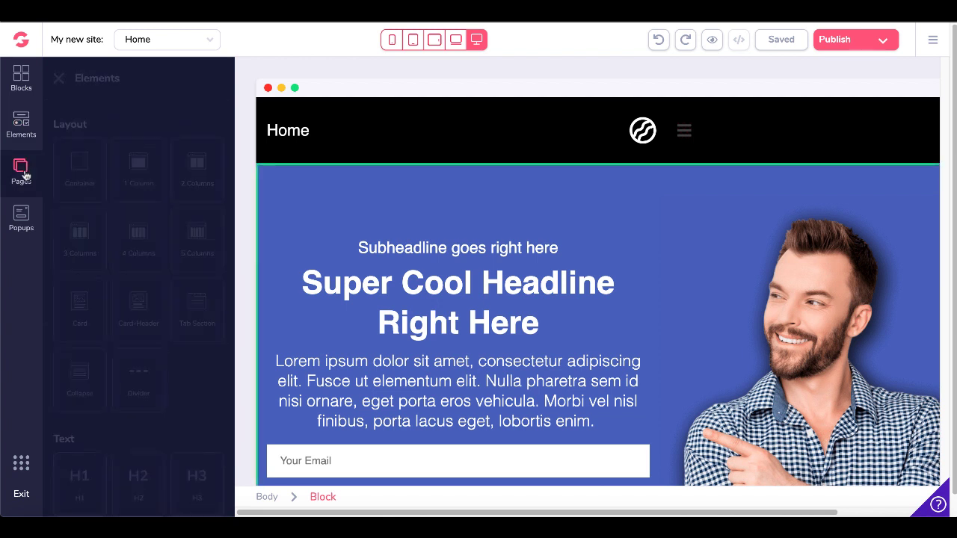
click(21, 217)
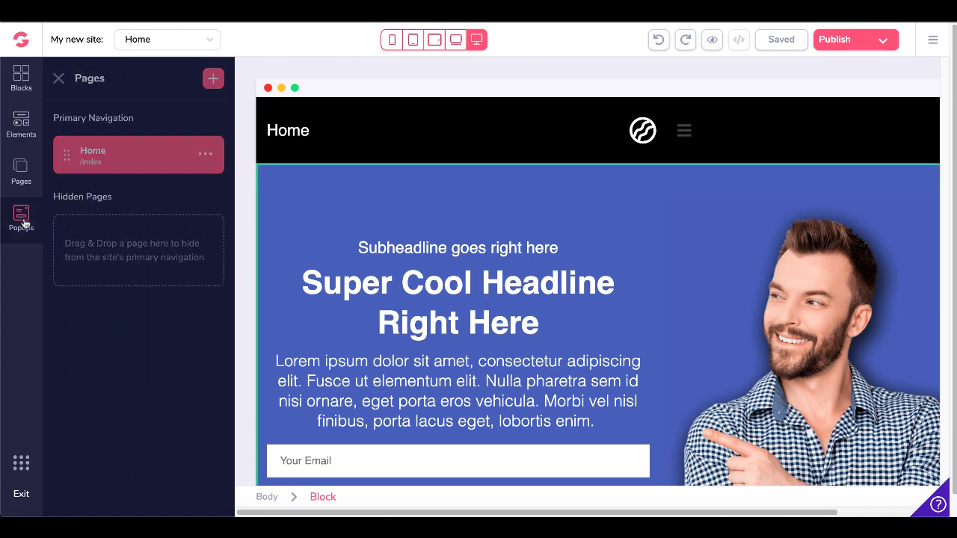
click(21, 81)
click(25, 131)
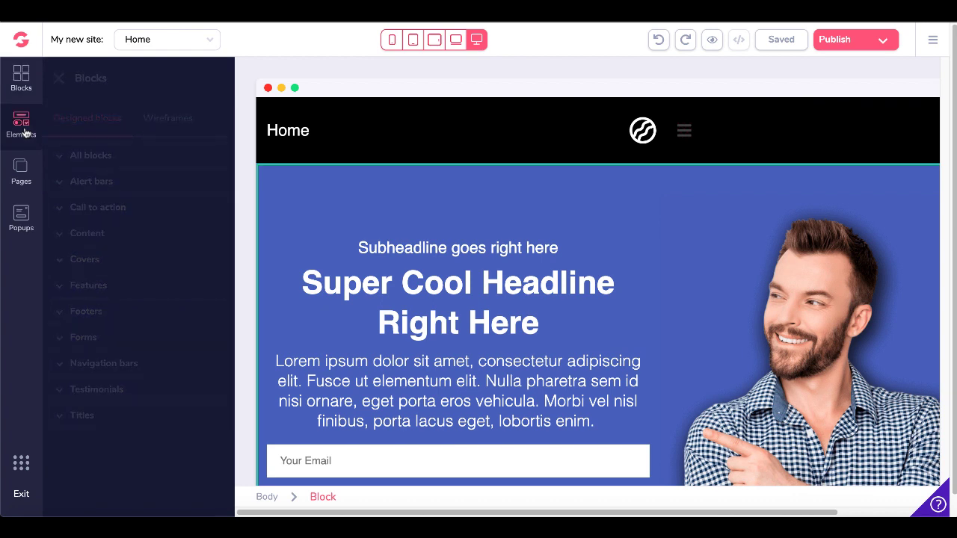
click(58, 79)
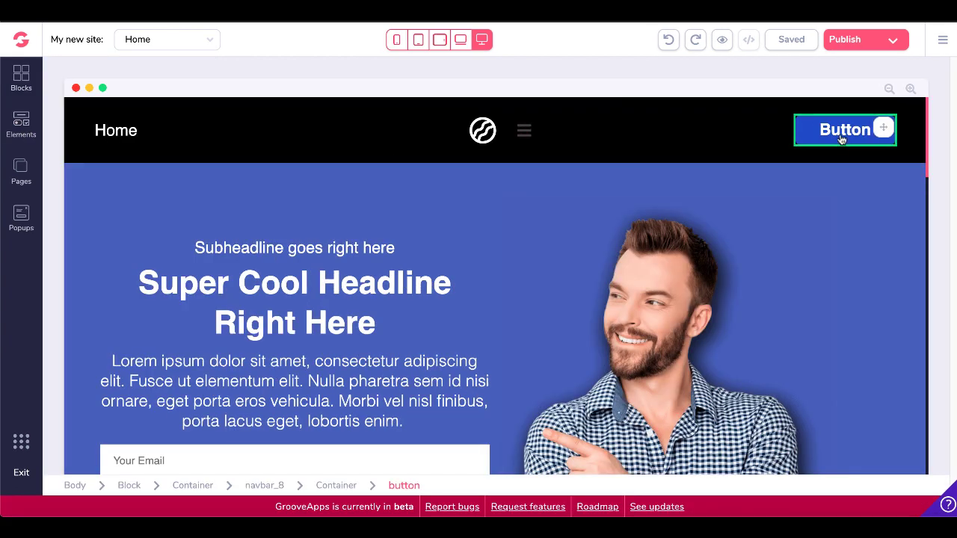
Select the navbar Button and turn on Expert mode in its design settings
click(803, 137)
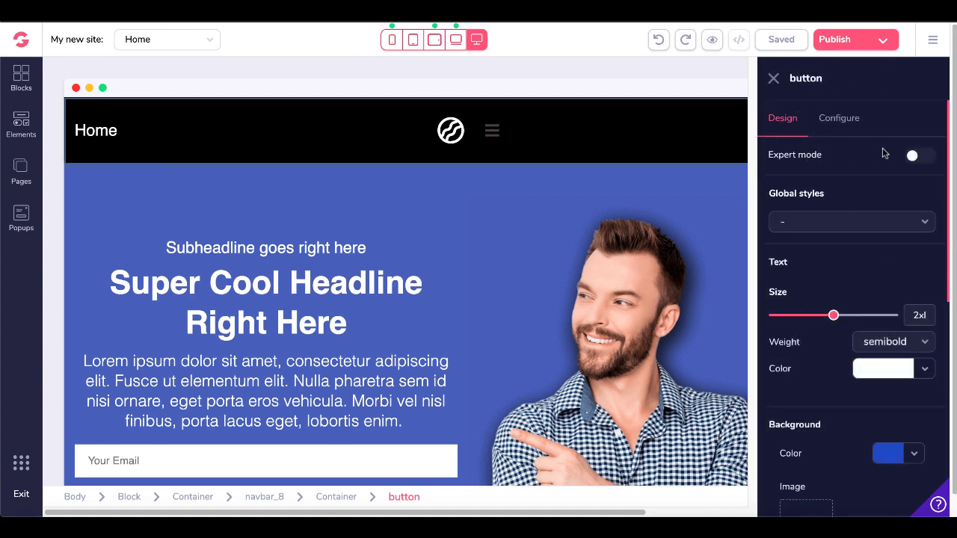
click(914, 157)
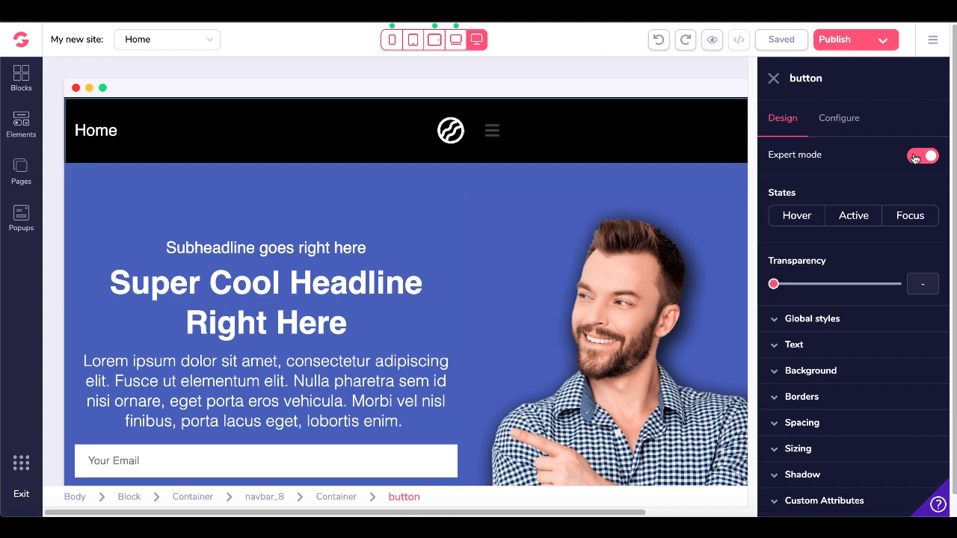
scroll(841, 445, down, 1)
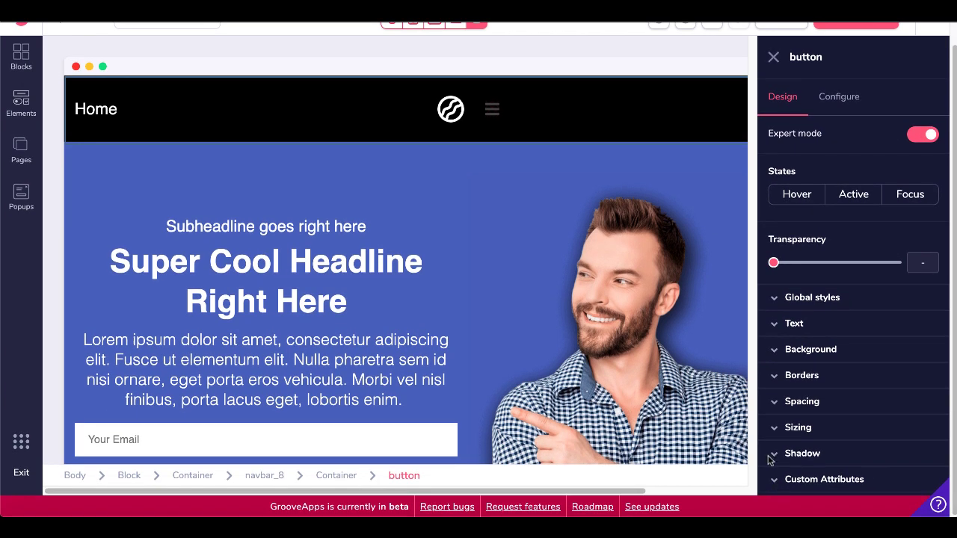
scroll(756, 101, up, 1)
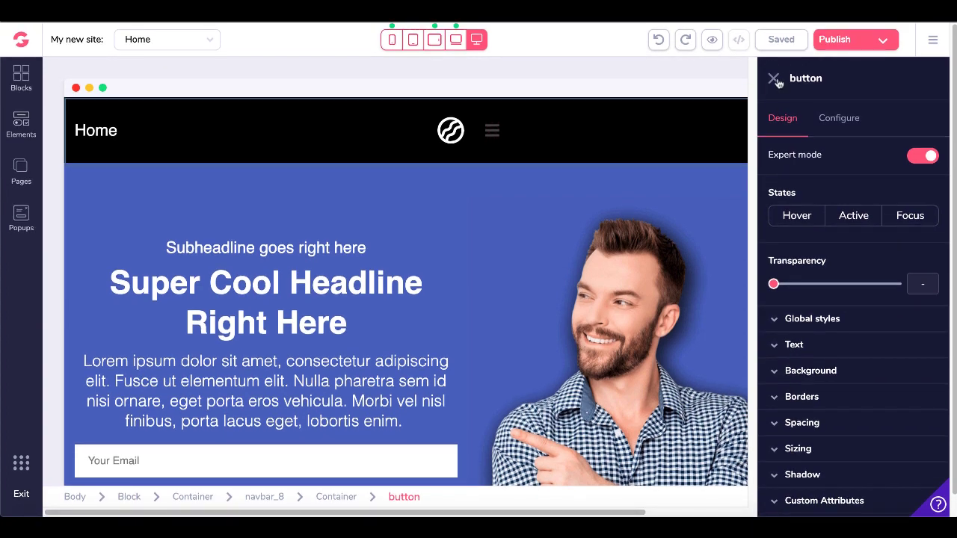
Close the button settings panel and scroll down through the page sections
click(776, 79)
scroll(689, 233, down, 3)
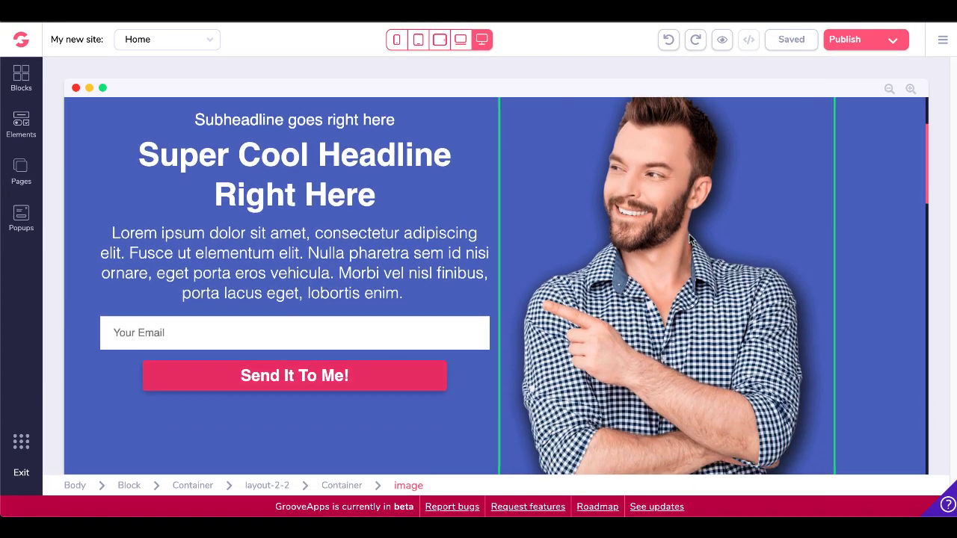
scroll(688, 233, down, 4)
scroll(688, 233, down, 4)
scroll(689, 233, down, 4)
scroll(688, 234, down, 4)
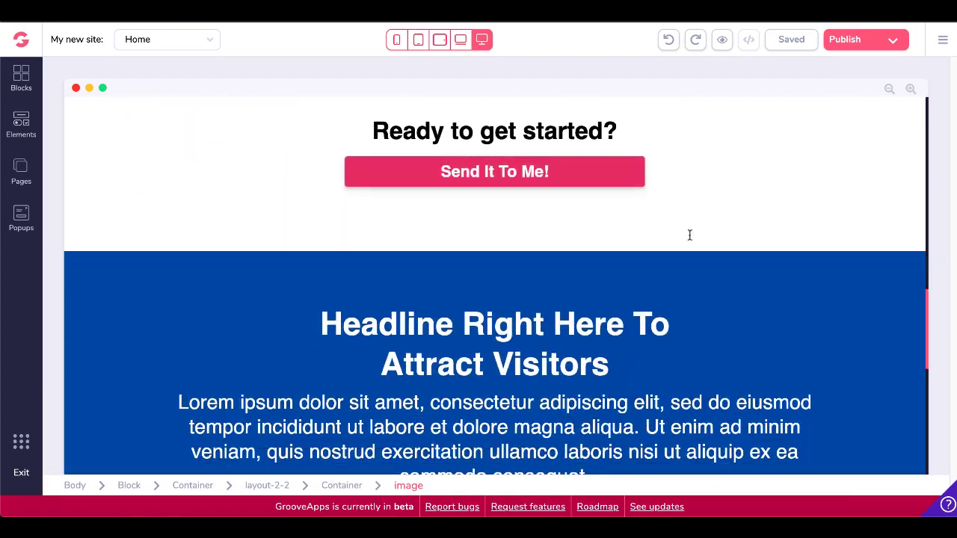
scroll(689, 235, down, 1)
scroll(689, 235, down, 4)
scroll(689, 235, down, 3)
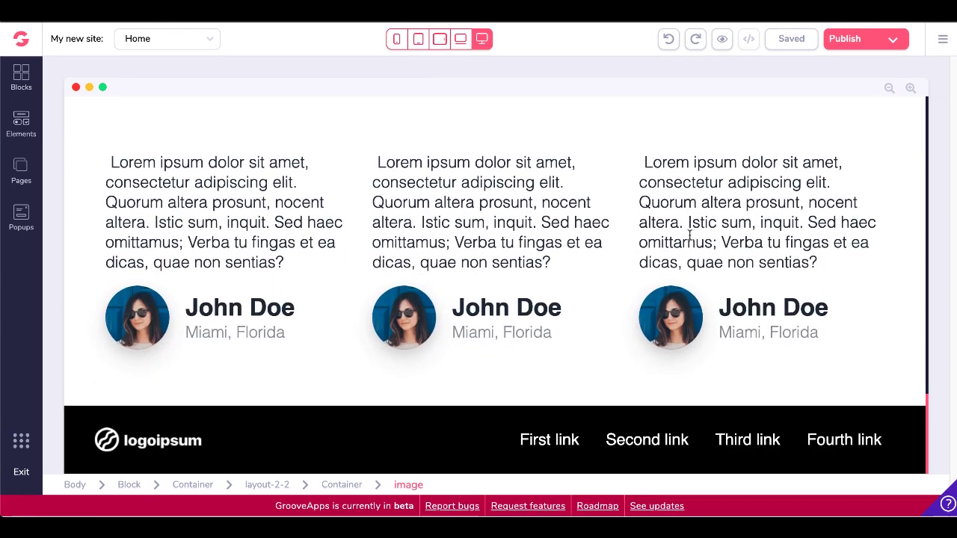
Scroll back to the hero section and select the container around the hero photo
scroll(689, 236, up, 4)
scroll(690, 237, up, 4)
scroll(689, 236, up, 4)
scroll(690, 239, up, 2)
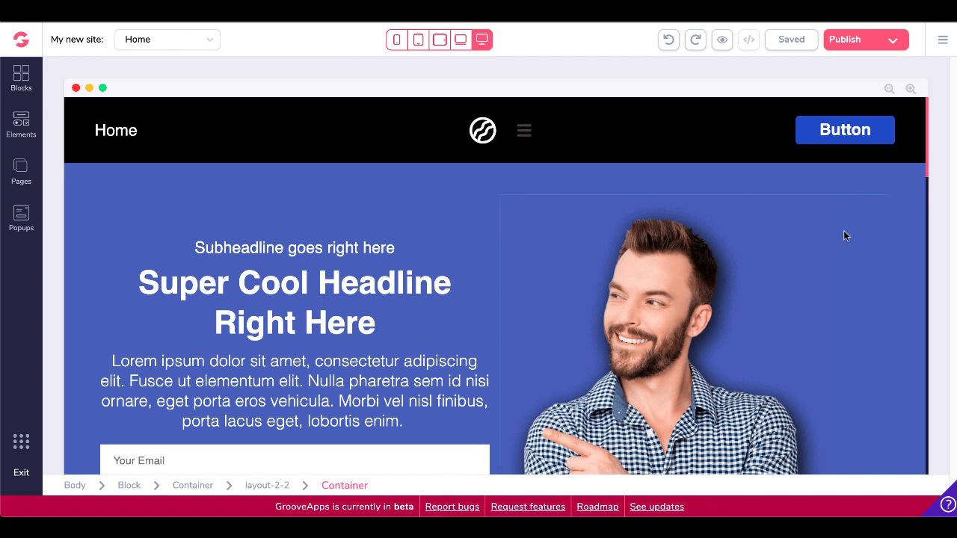
click(843, 235)
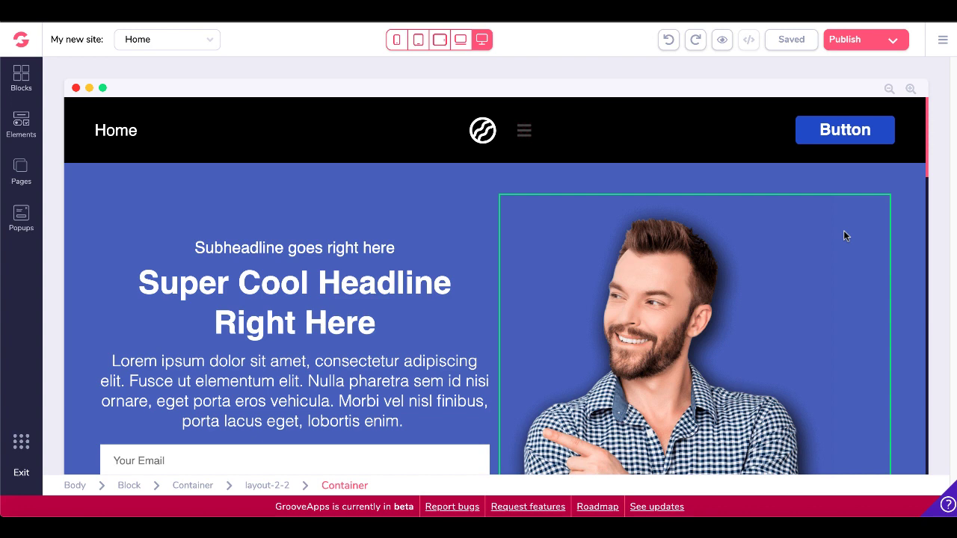
mouse_move(658, 336)
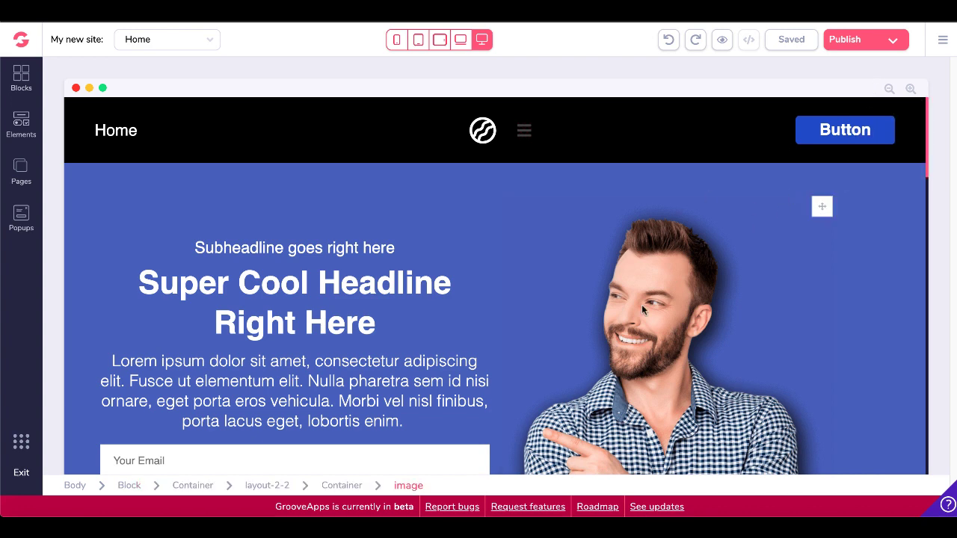
Set the 30minutemarketing GroovePages subdomain and publish the site
click(896, 41)
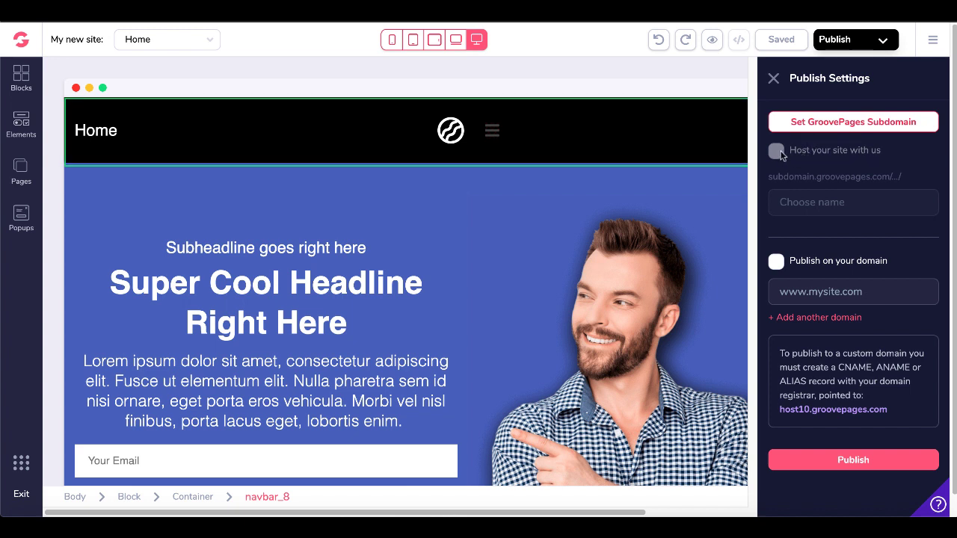
click(828, 124)
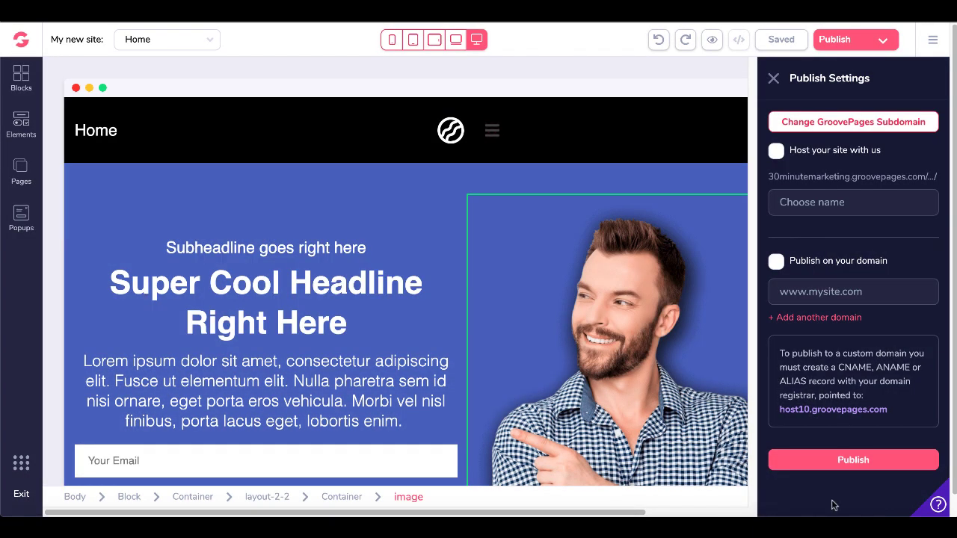
click(853, 459)
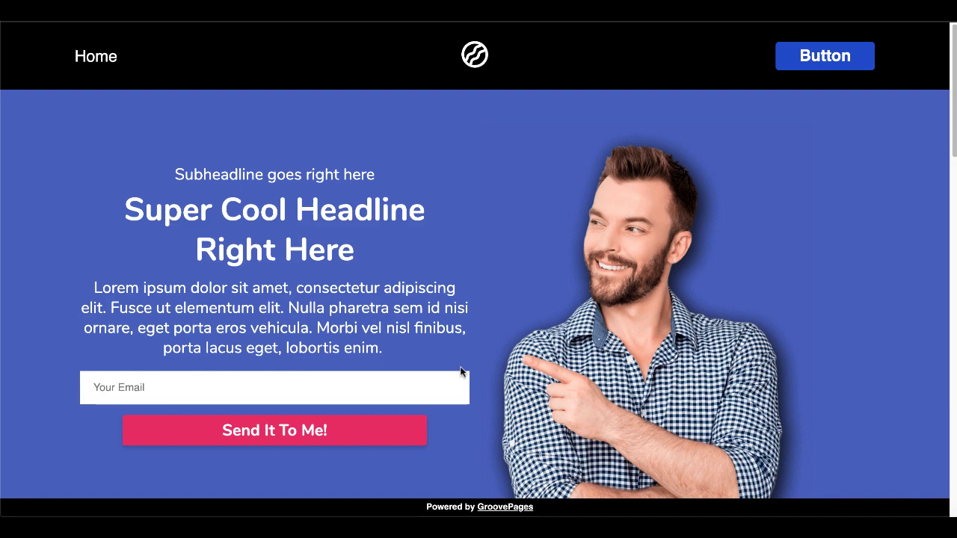
Scroll through the live page's feature and testimonial sections
scroll(461, 367, down, 1)
scroll(460, 371, down, 2)
scroll(461, 371, down, 3)
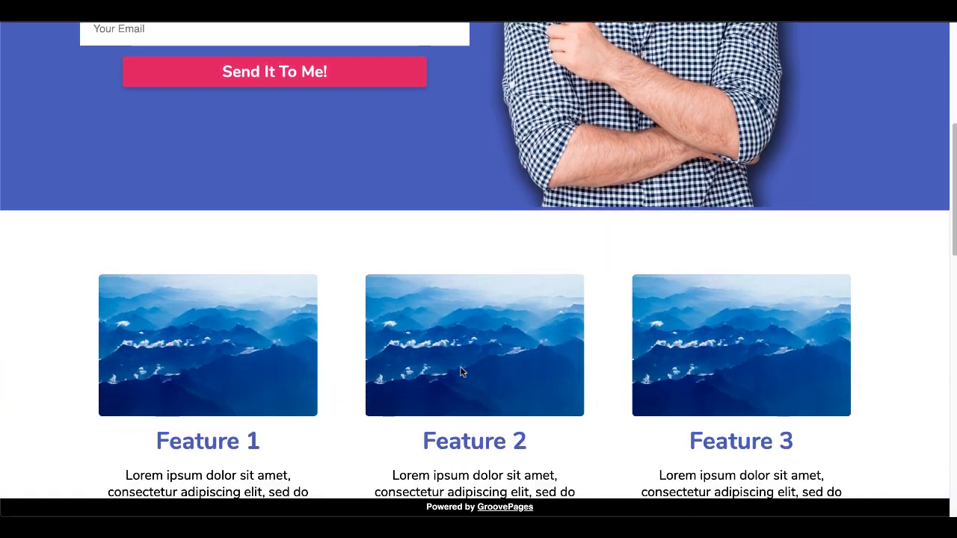
scroll(461, 371, down, 2)
scroll(460, 372, down, 3)
scroll(460, 371, down, 5)
scroll(460, 372, down, 2)
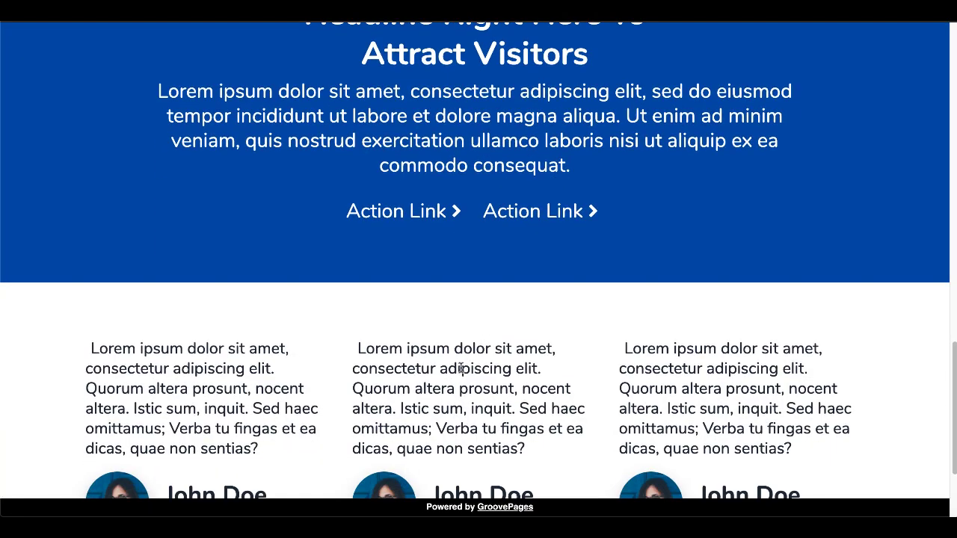
scroll(460, 372, down, 2)
scroll(460, 366, up, 2)
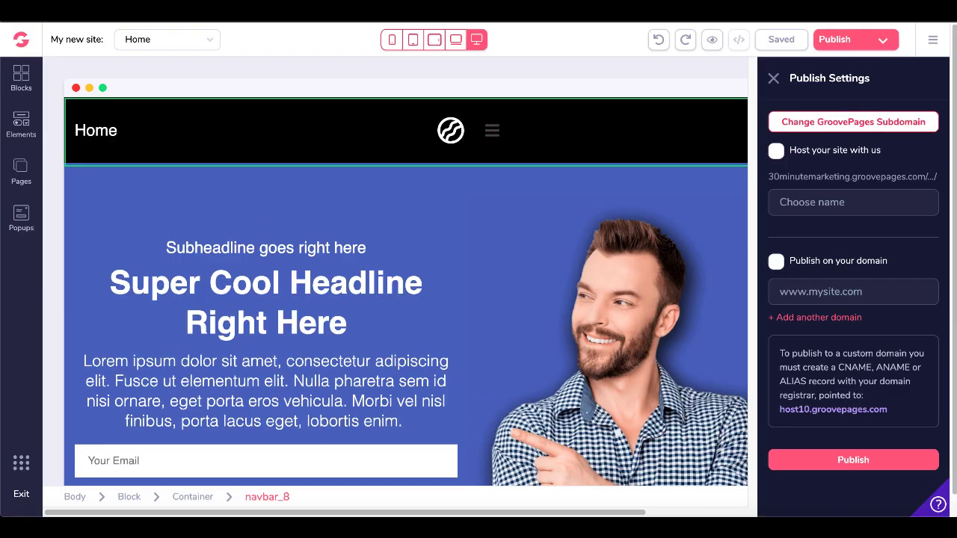
Exit the editor back to My Sites, which now lists My new site
click(76, 39)
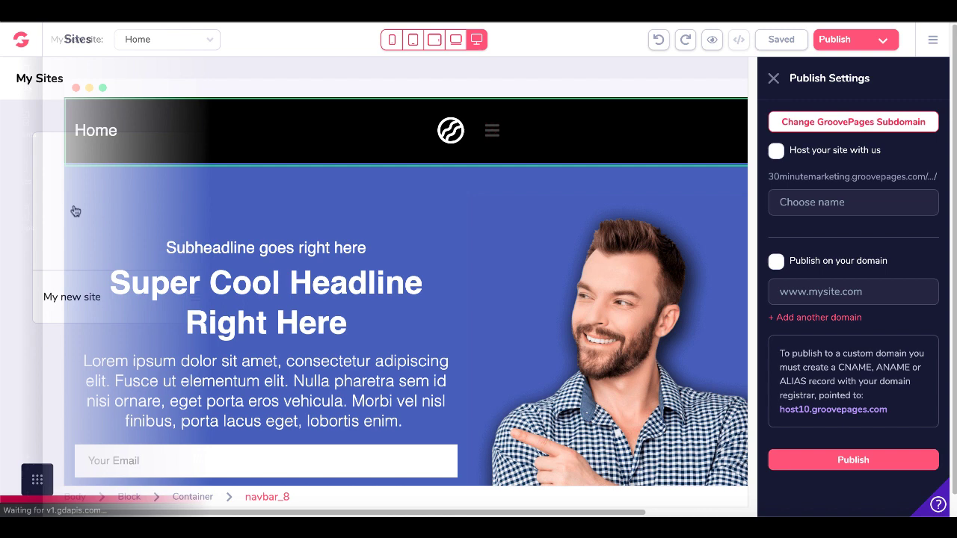